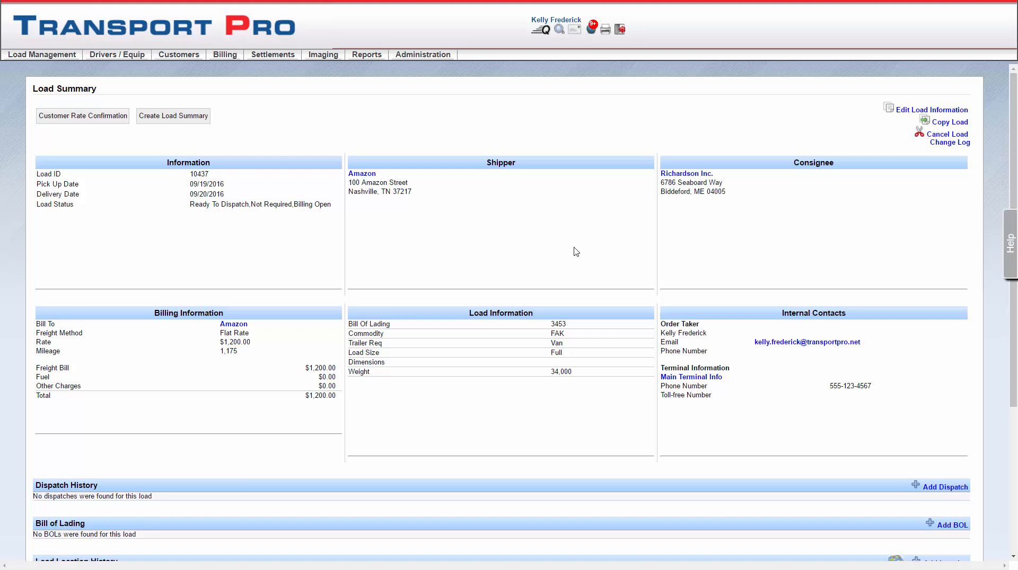
# Add a dispatch to the load and assign the owner-operator driver who is paired with tractor 1032.
pyautogui.click(943, 488)
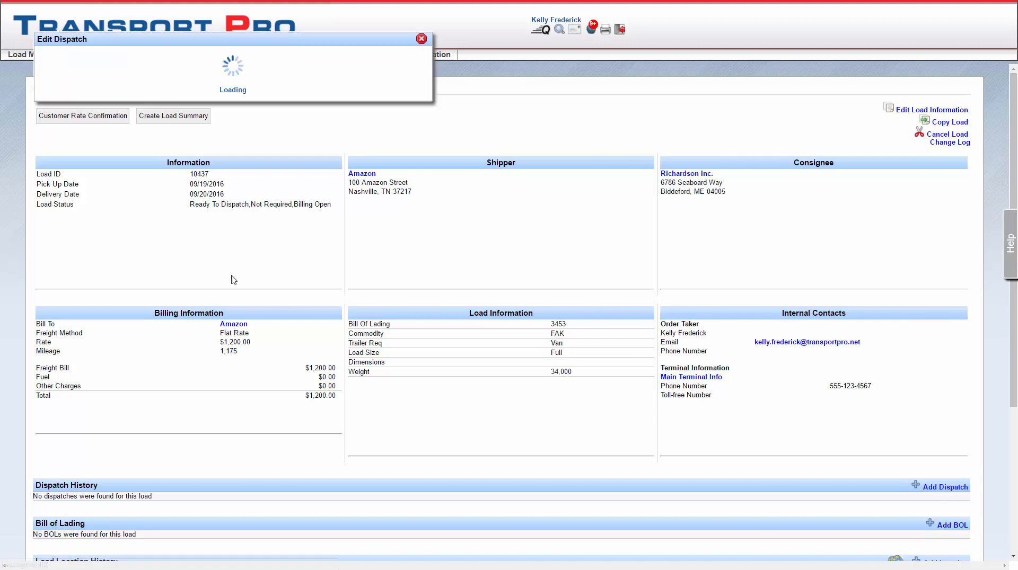
pyautogui.click(134, 121)
pyautogui.write('j')
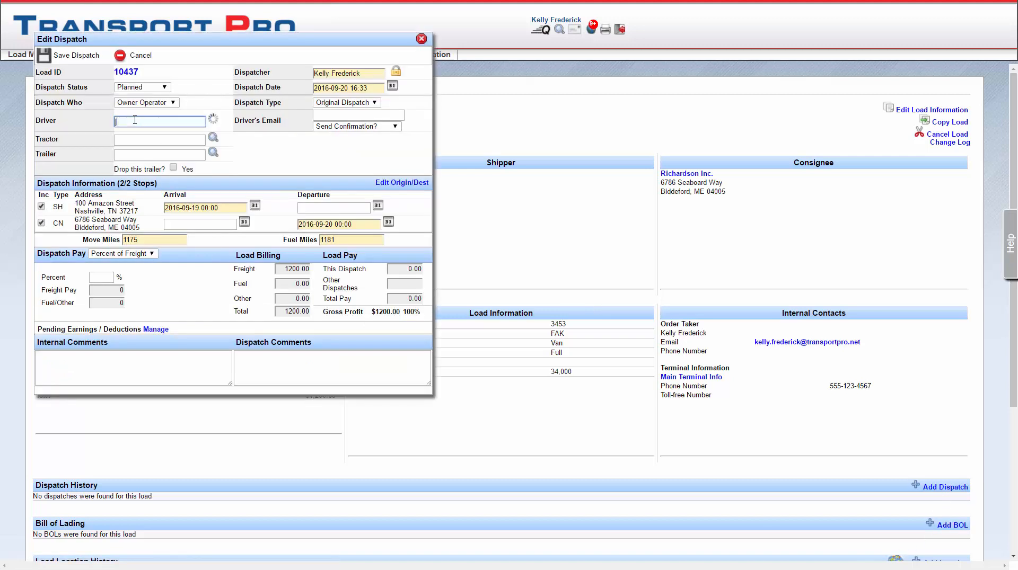
pyautogui.write('o')
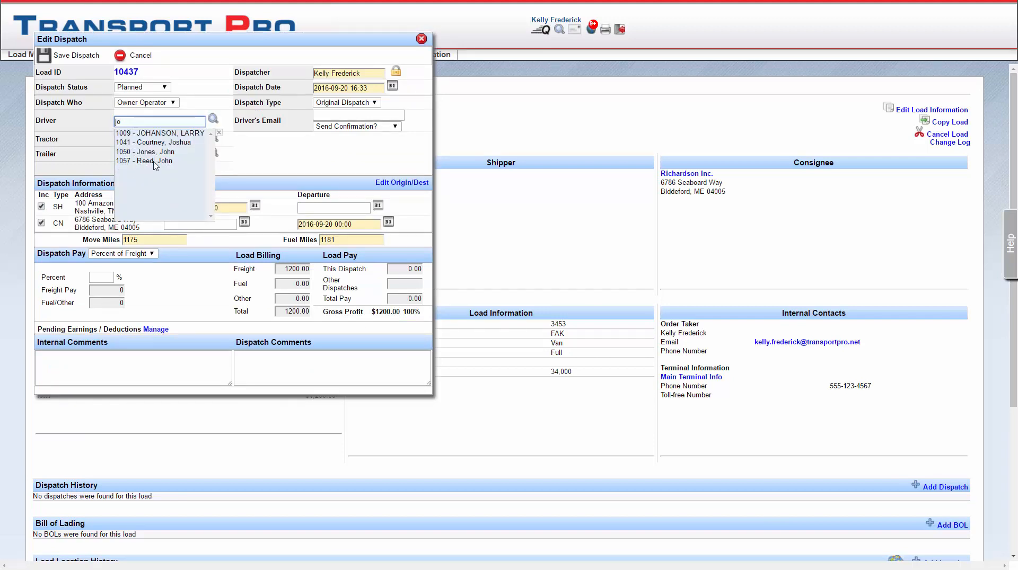
pyautogui.click(154, 161)
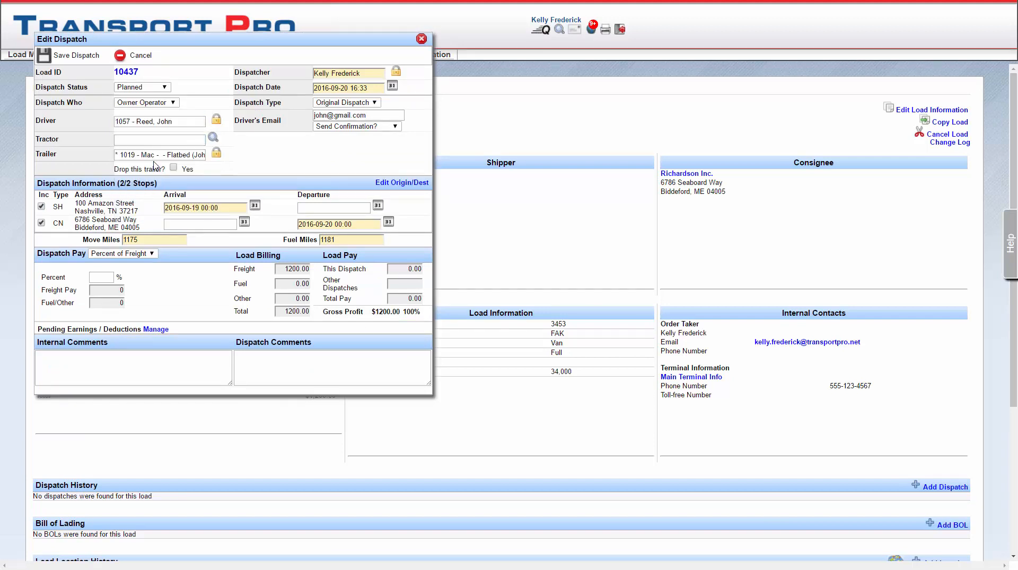
# Set the dispatch status to Dispatched, keeping the automatic creation of the empty movement from Alton, Alabama to Nashville, Tennessee.
pyautogui.click(165, 88)
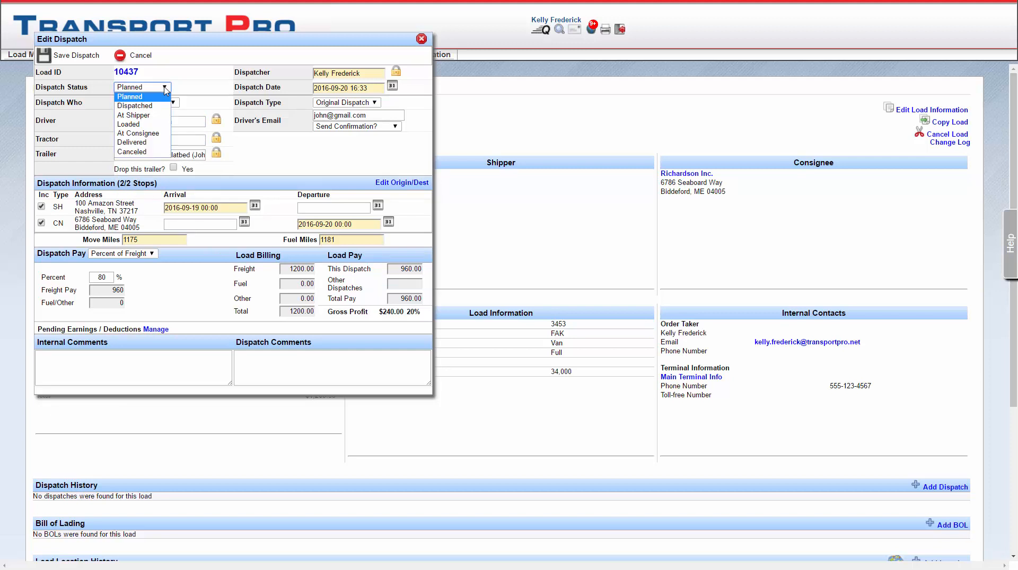
pyautogui.click(136, 104)
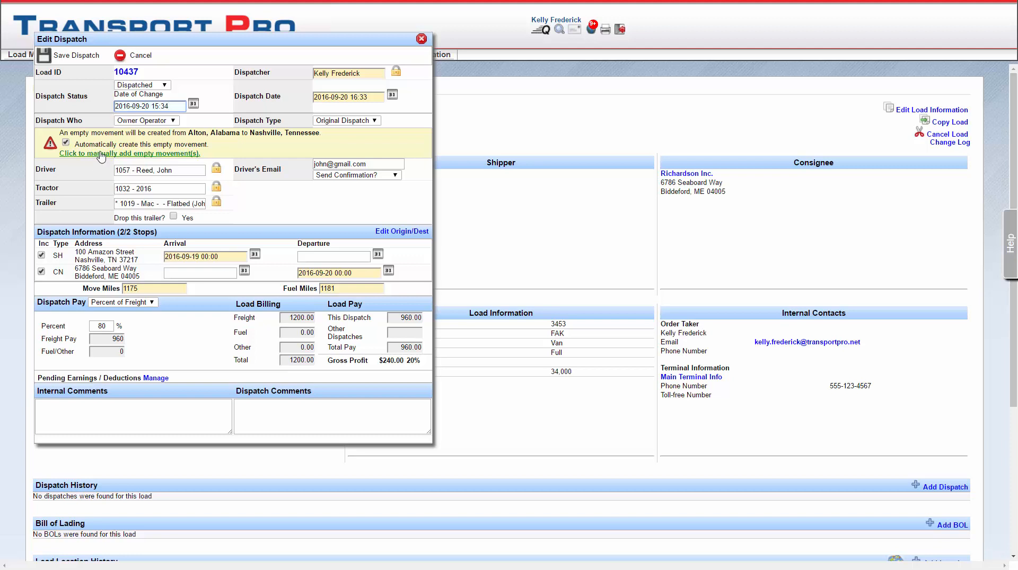
pyautogui.click(166, 87)
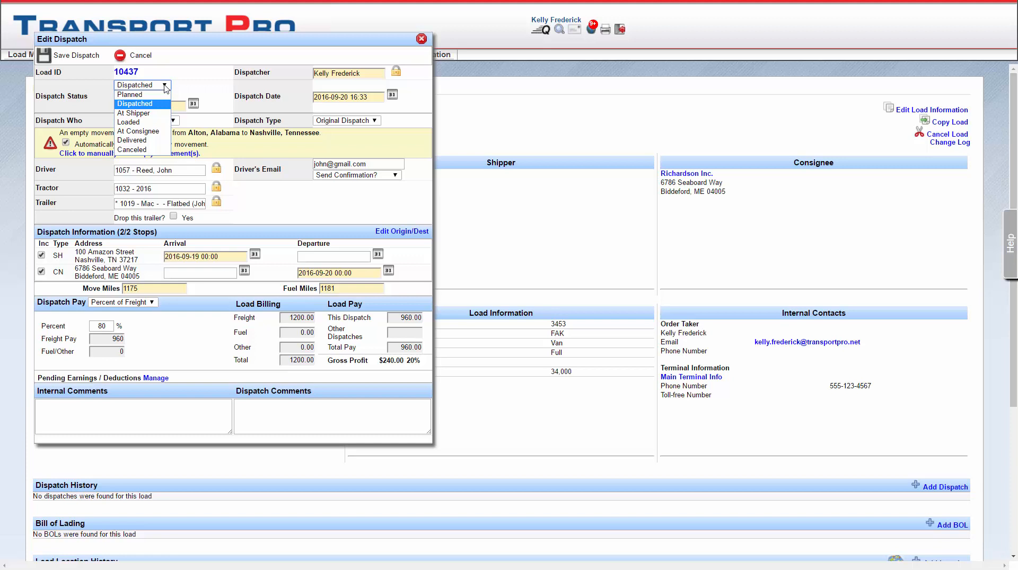
pyautogui.click(166, 88)
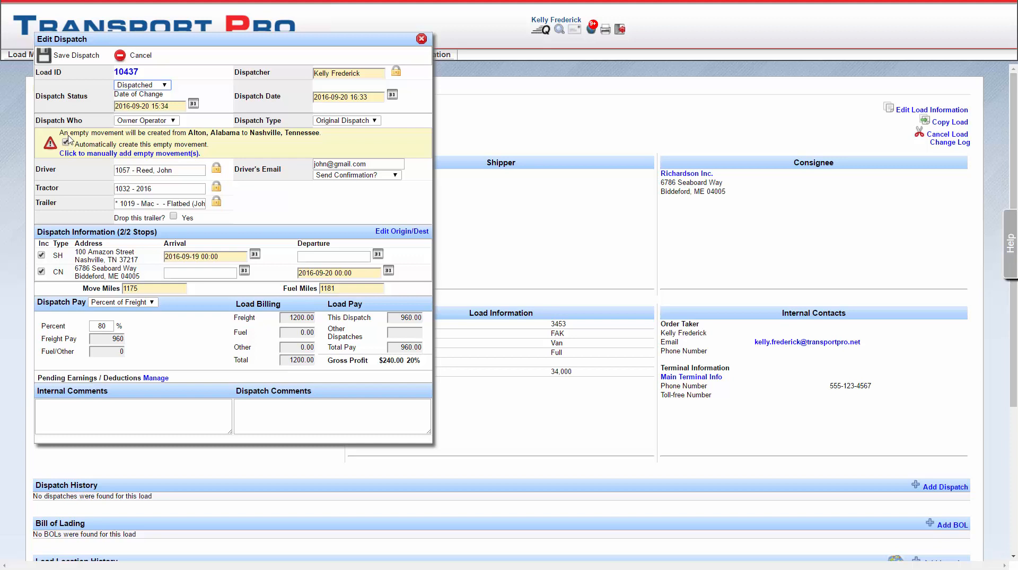
# Save the dispatch, confirm that its percentages are correct, and close it.
pyautogui.click(75, 57)
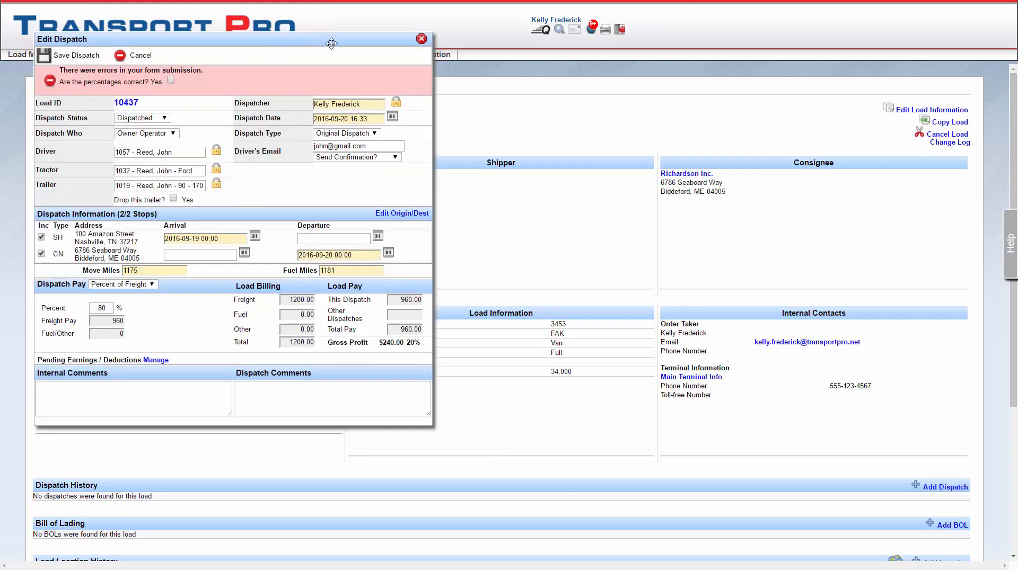
pyautogui.click(171, 80)
pyautogui.click(68, 56)
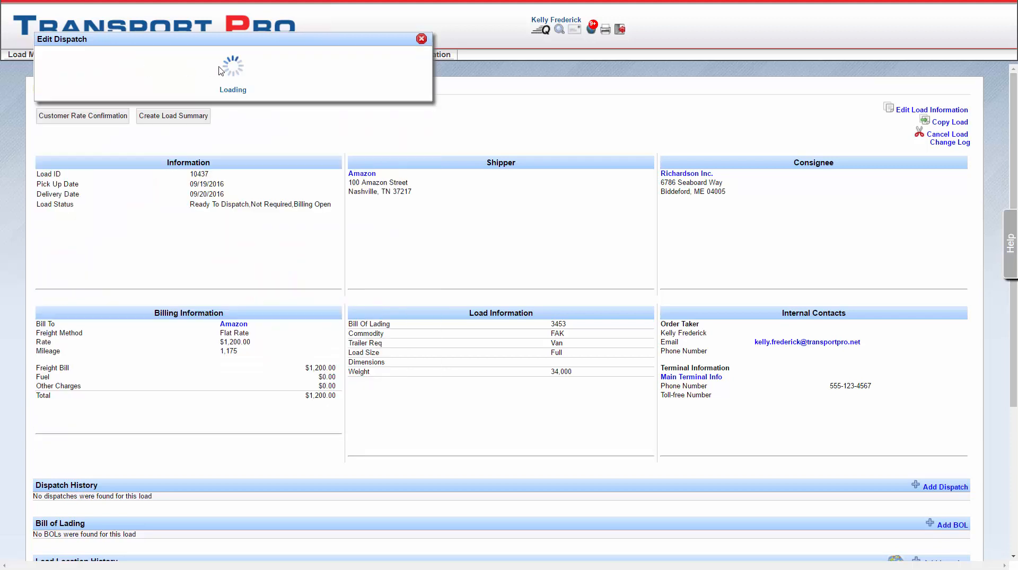
pyautogui.click(420, 40)
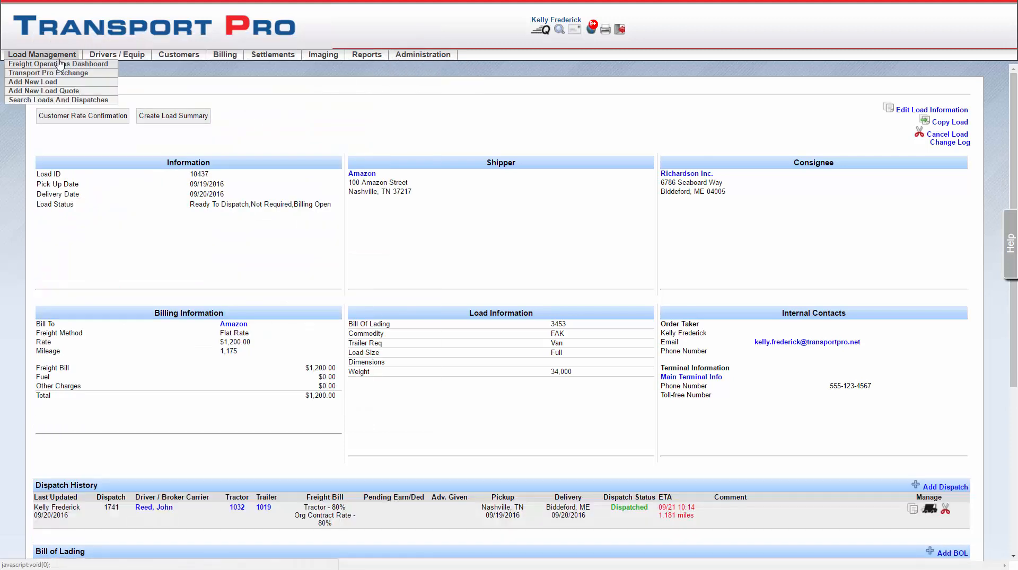
# Open a new empty movement form from the Freight Operations Dashboard.
pyautogui.click(59, 64)
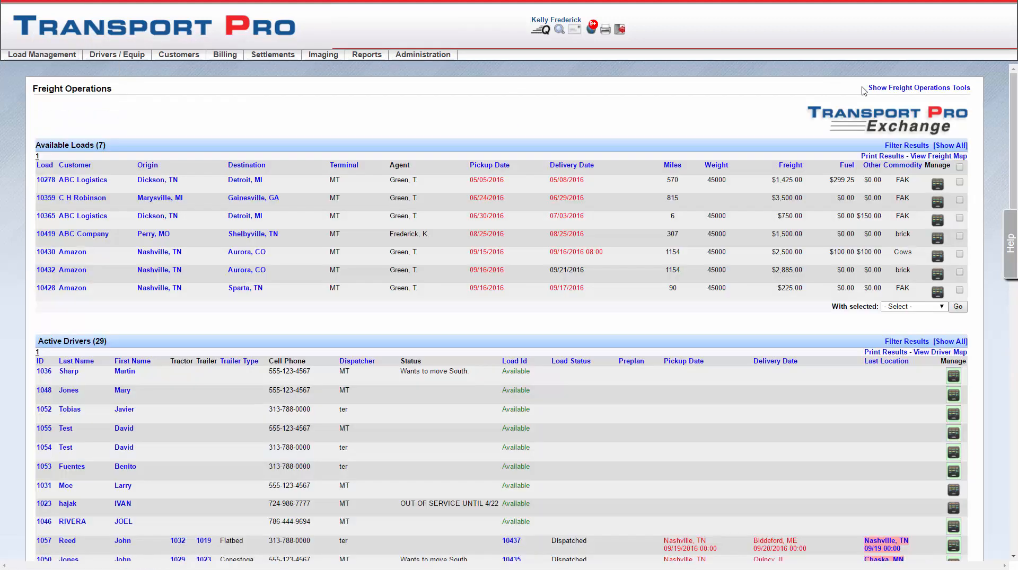
pyautogui.click(892, 89)
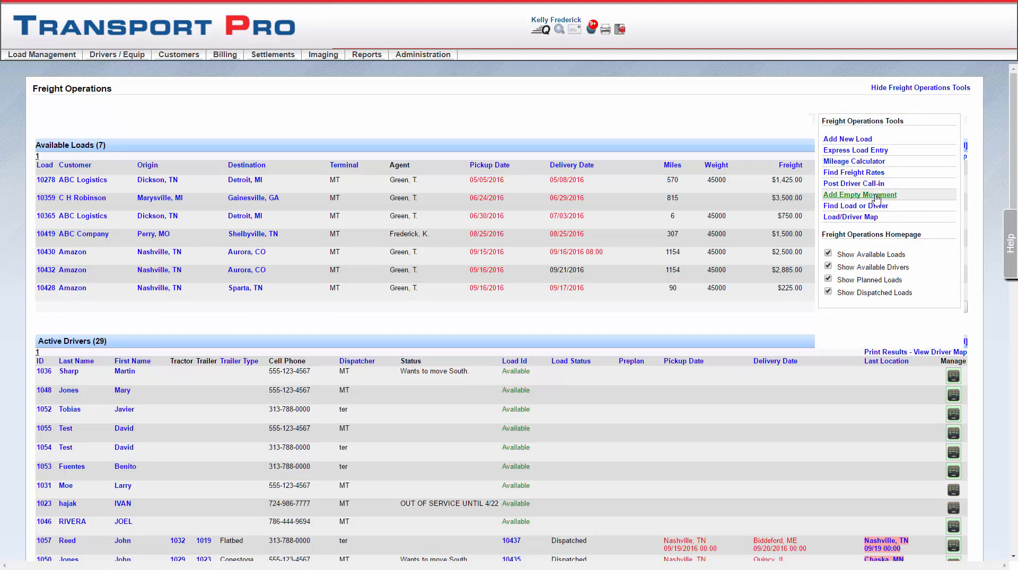
pyautogui.doubleClick(876, 199)
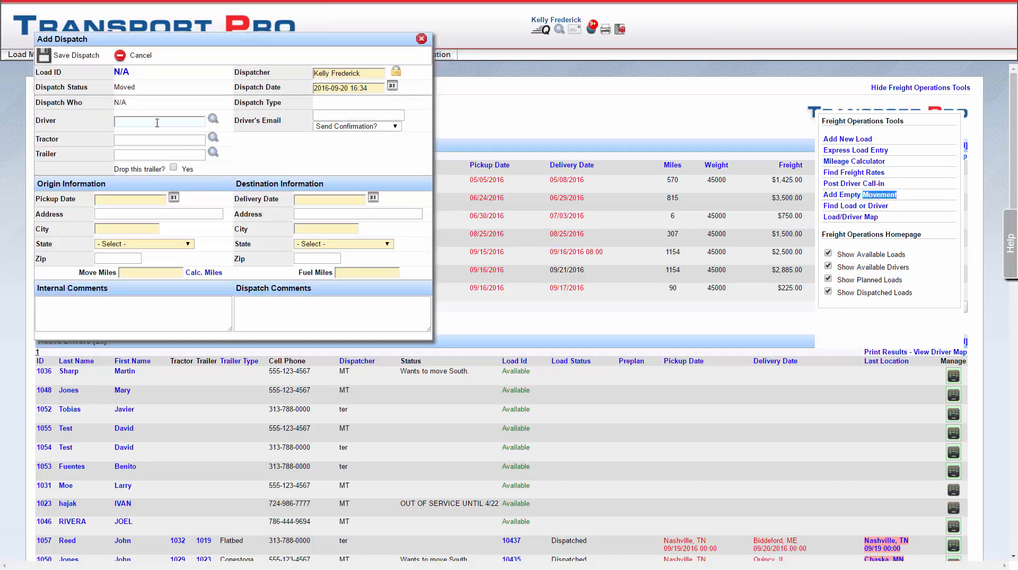
# Assign the driver paired with tractor 1030 to the empty movement, look over its origin and destination fields, and cancel it.
pyautogui.write('r')
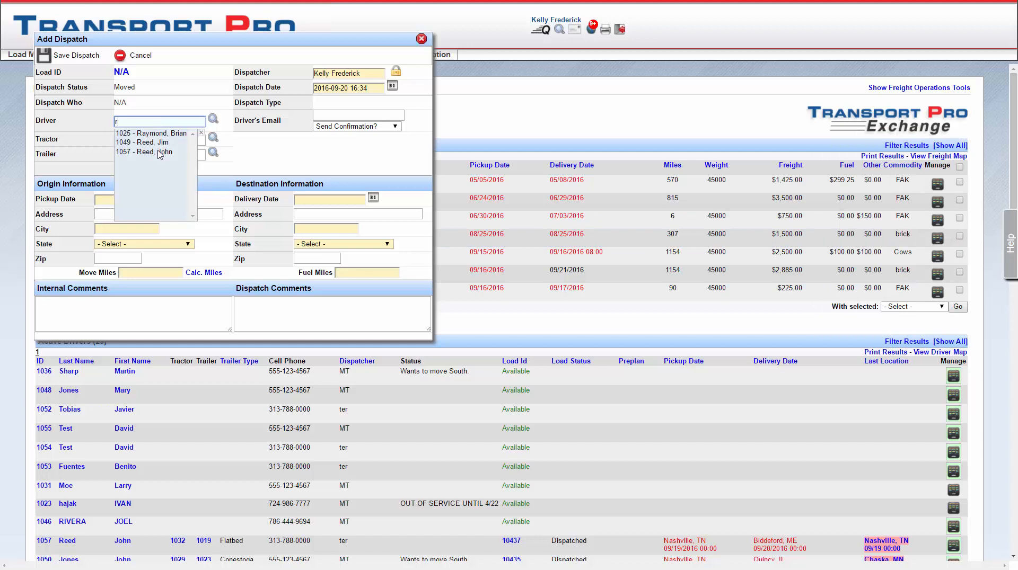
pyautogui.click(158, 134)
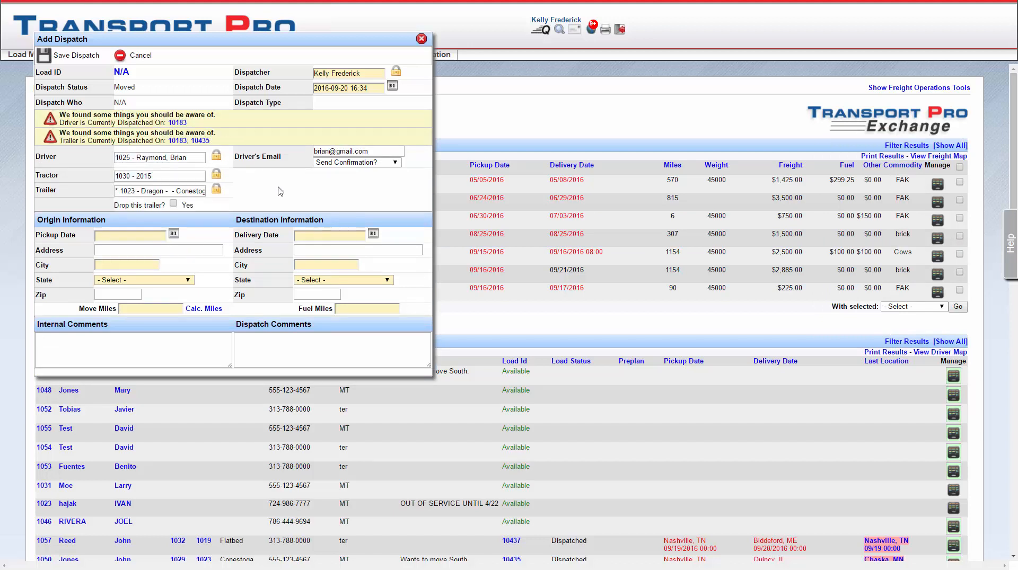
pyautogui.click(164, 238)
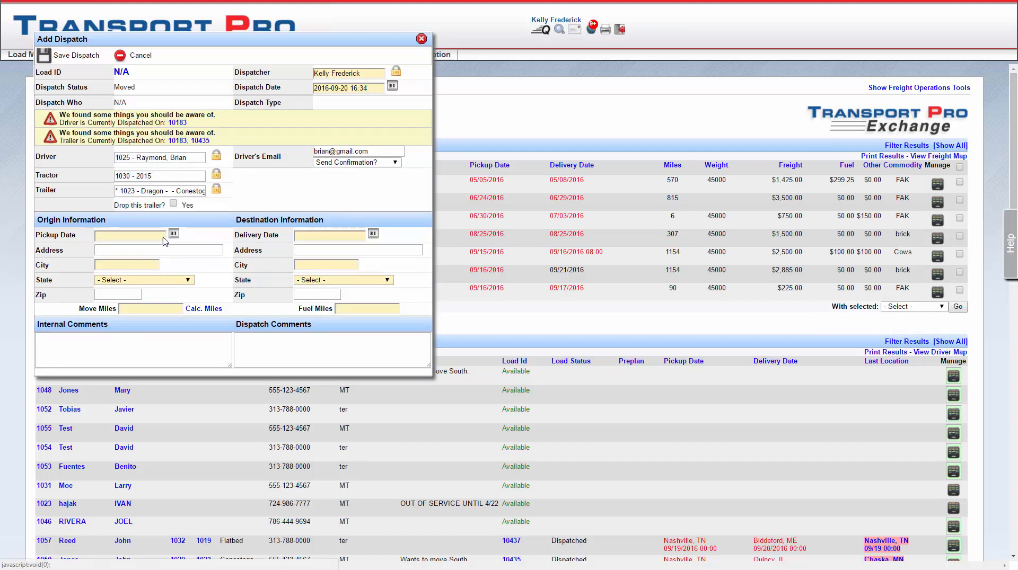
pyautogui.click(171, 237)
pyautogui.click(157, 268)
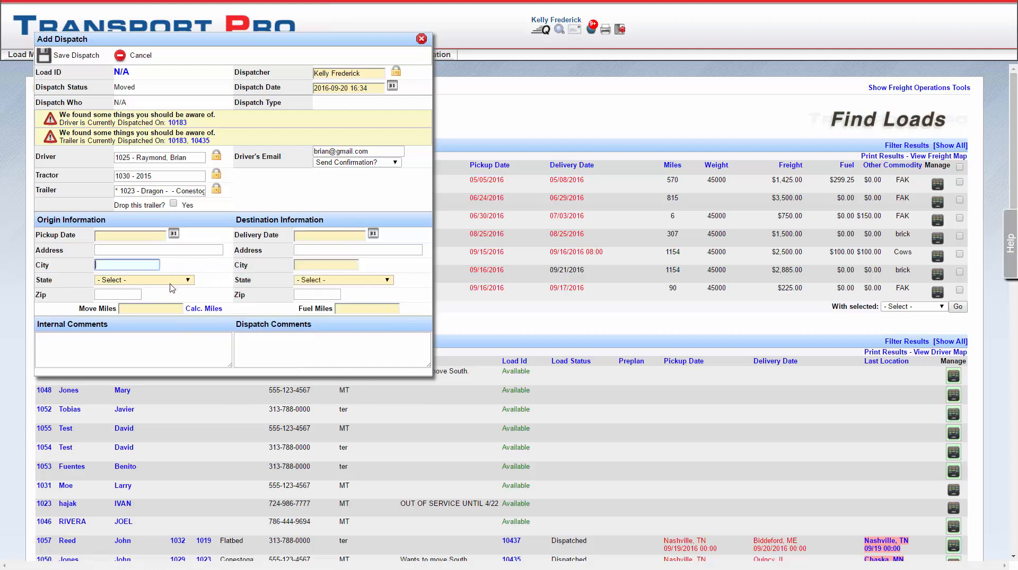
pyautogui.click(328, 236)
pyautogui.click(141, 57)
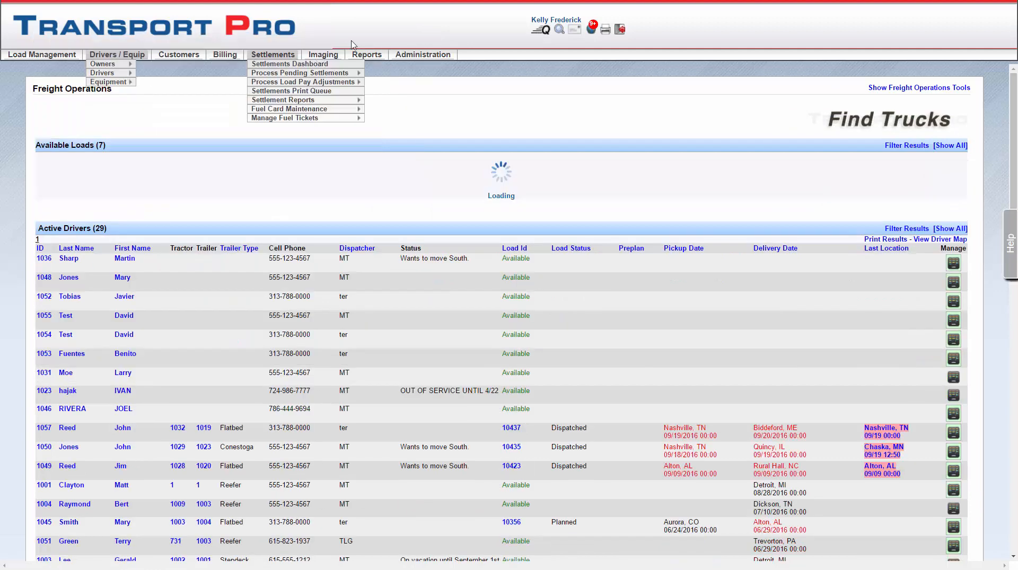
# Open the Dispatch Continuity Report and examine its search filters and the continuity issues listed per driver.
pyautogui.moveTo(366, 56)
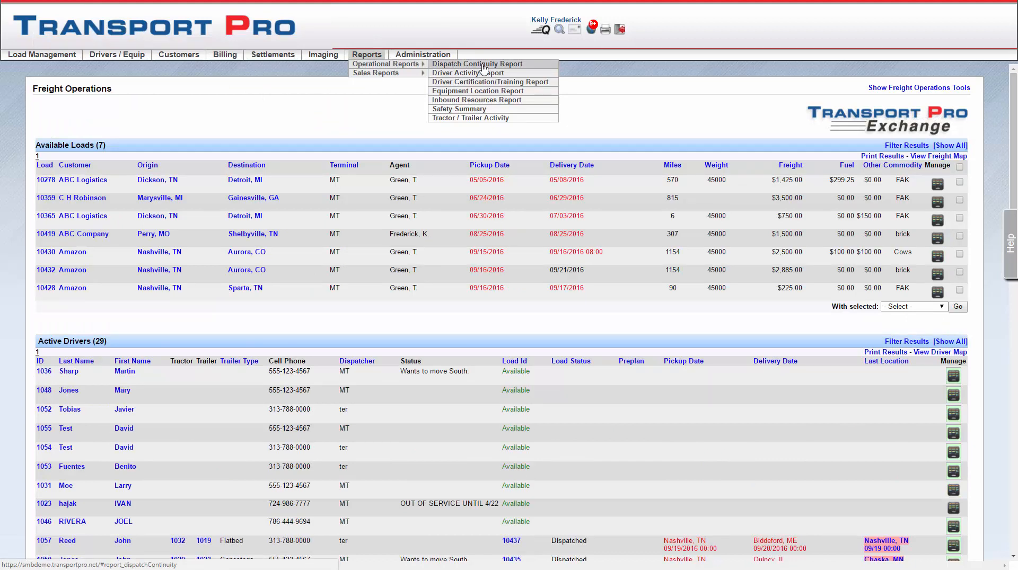
pyautogui.click(443, 65)
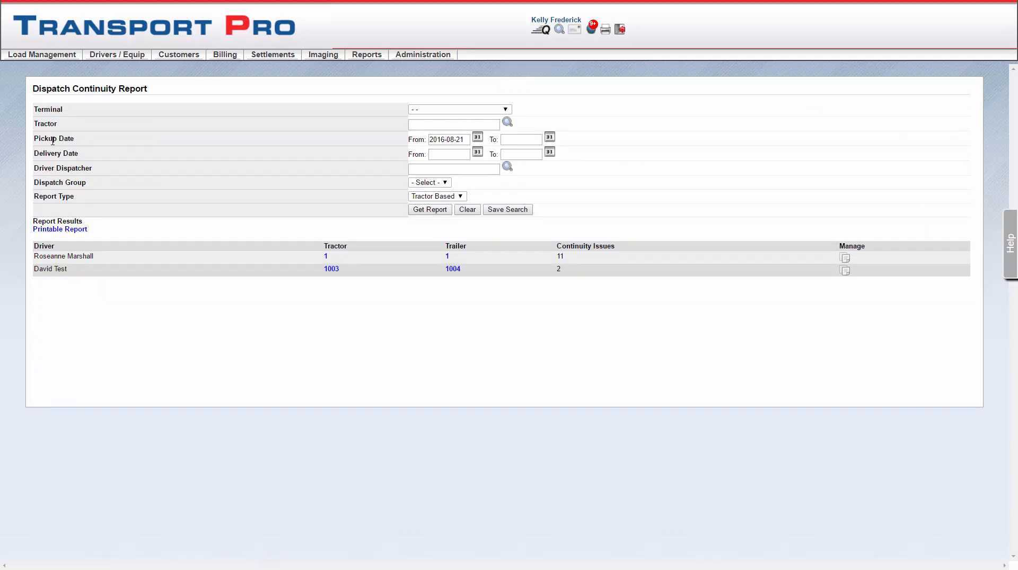
pyautogui.moveTo(66, 57)
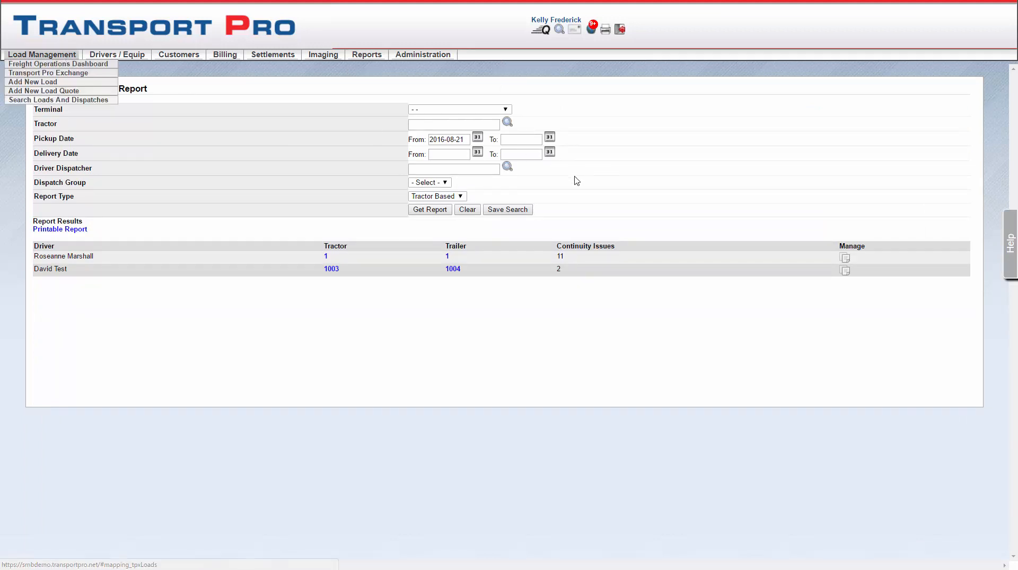
pyautogui.click(505, 111)
pyautogui.click(568, 111)
pyautogui.click(478, 126)
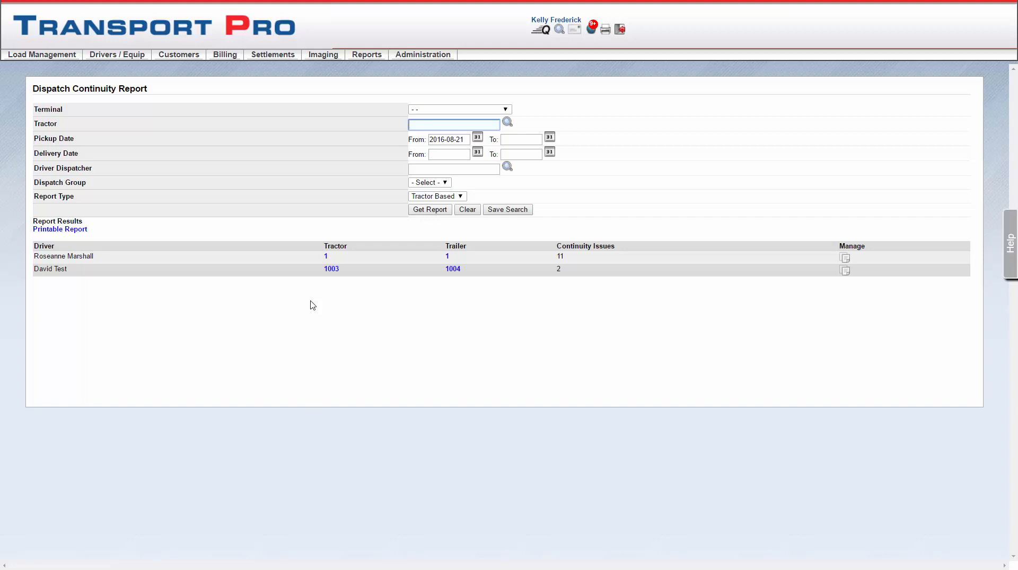
pyautogui.moveTo(556, 258); pyautogui.dragTo(564, 259)
pyautogui.click(565, 269)
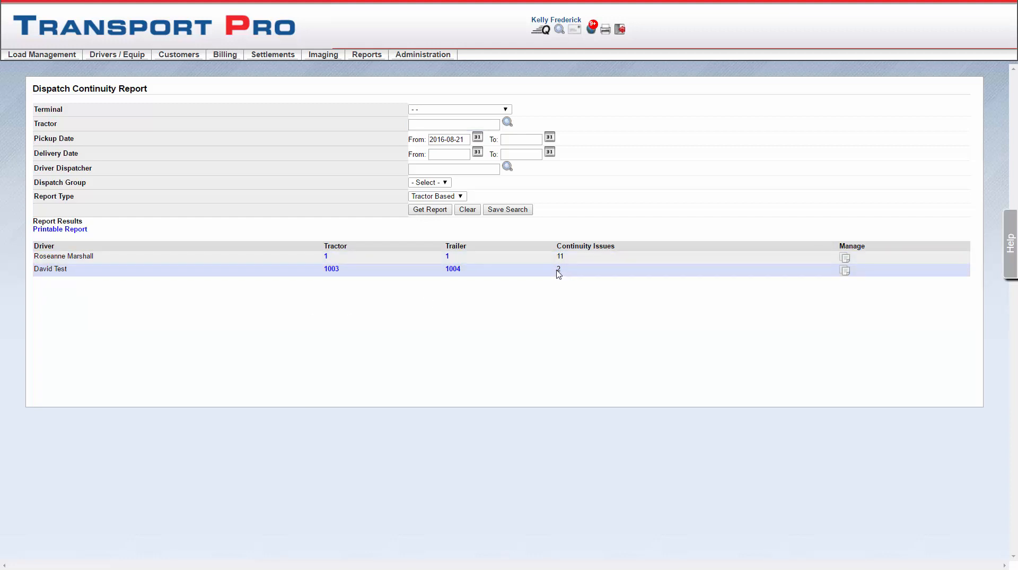
# Open the dispatch list for tractor 1003 and view the details of its first dispatch.
pyautogui.click(845, 272)
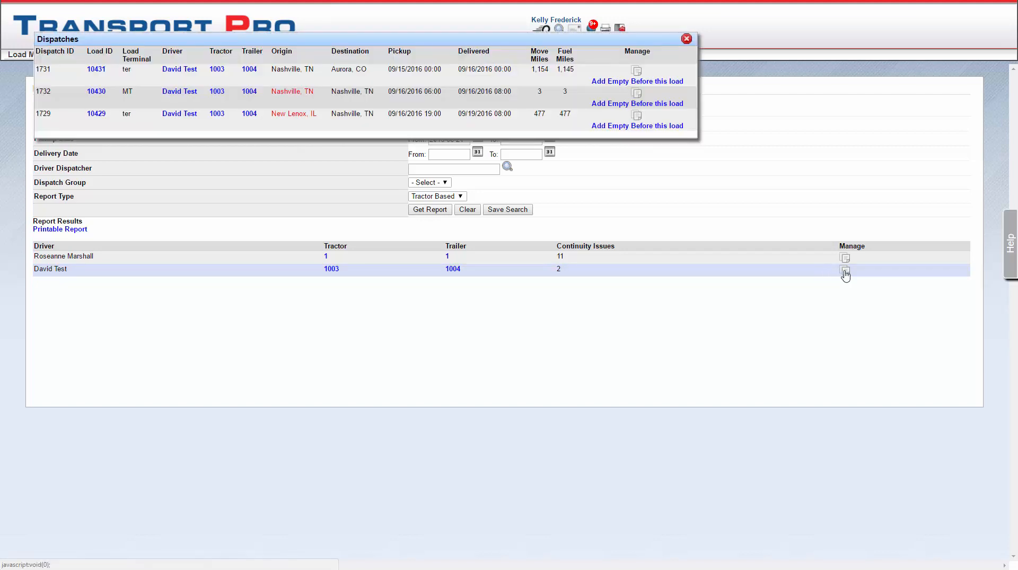
pyautogui.click(636, 72)
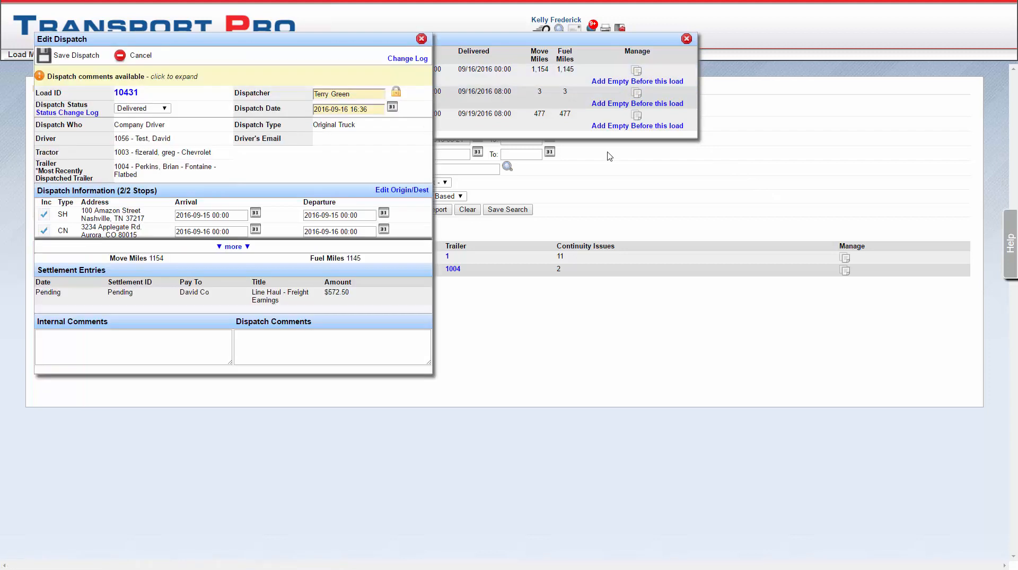
pyautogui.click(422, 39)
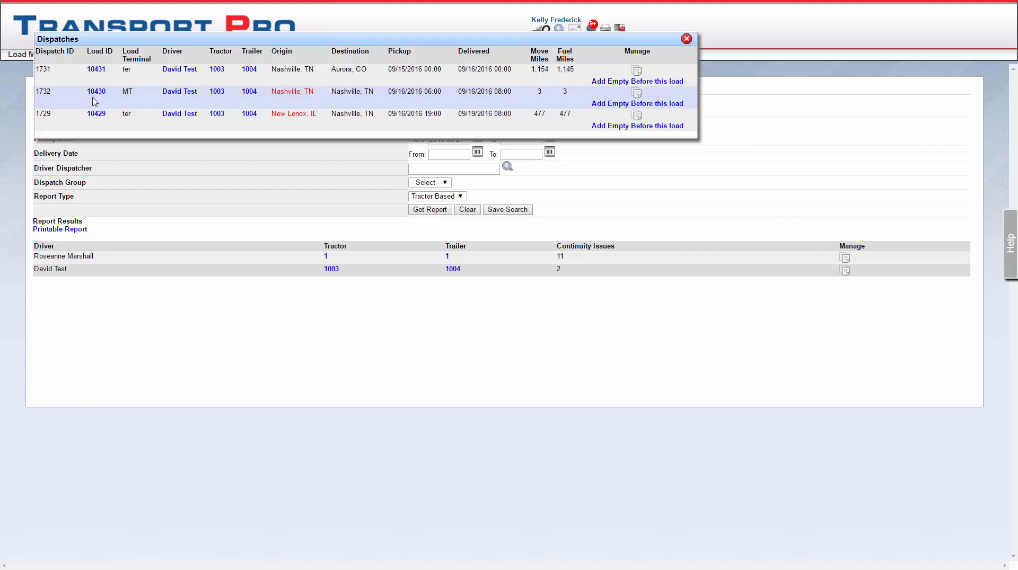
# Compare the first dispatch's destination with the second dispatch's origin to examine the continuity gap.
pyautogui.moveTo(90, 93); pyautogui.dragTo(377, 100)
pyautogui.click(378, 100)
pyautogui.tripleClick(339, 72)
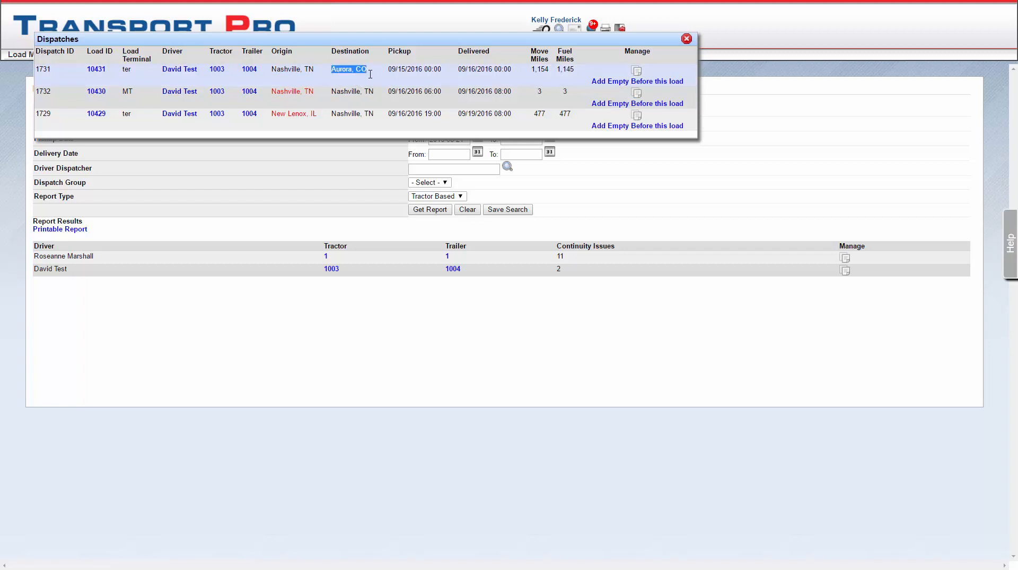
pyautogui.click(371, 76)
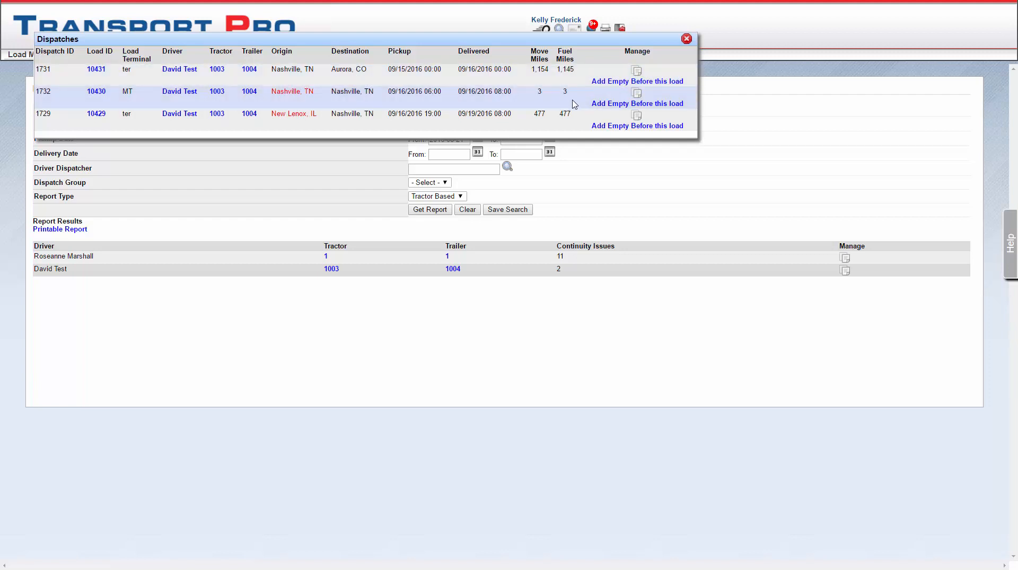
# Add an empty movement from Aurora, Colorado to Nashville, Tennessee before the second dispatch of tractor 1003 and save it.
pyautogui.click(613, 105)
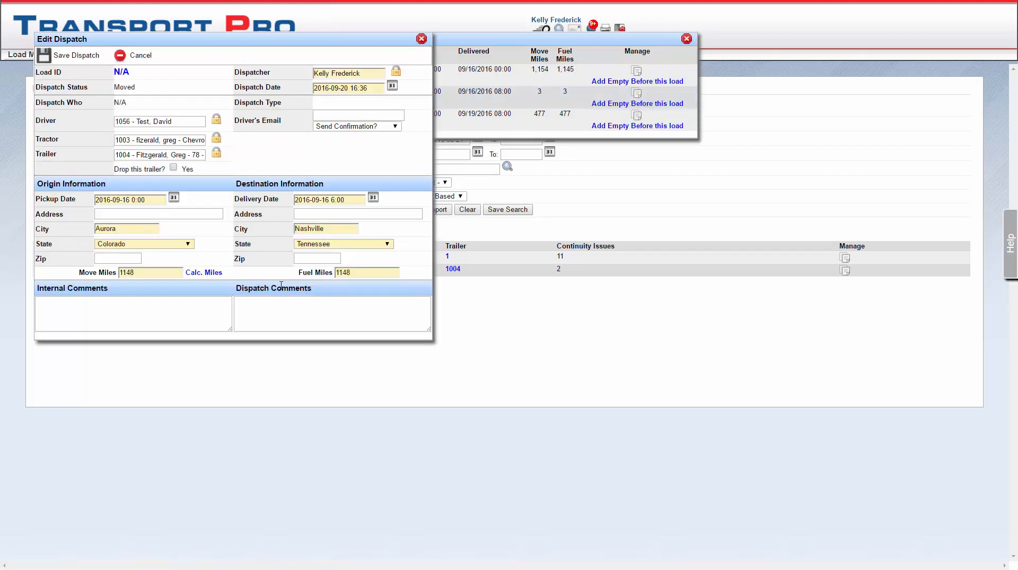
pyautogui.click(215, 298)
pyautogui.click(63, 57)
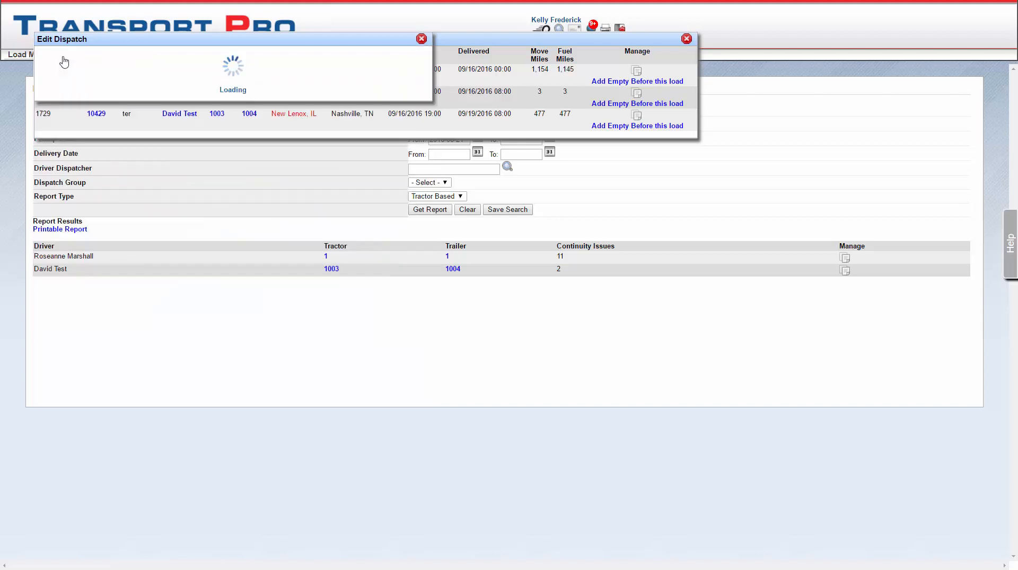
pyautogui.click(422, 39)
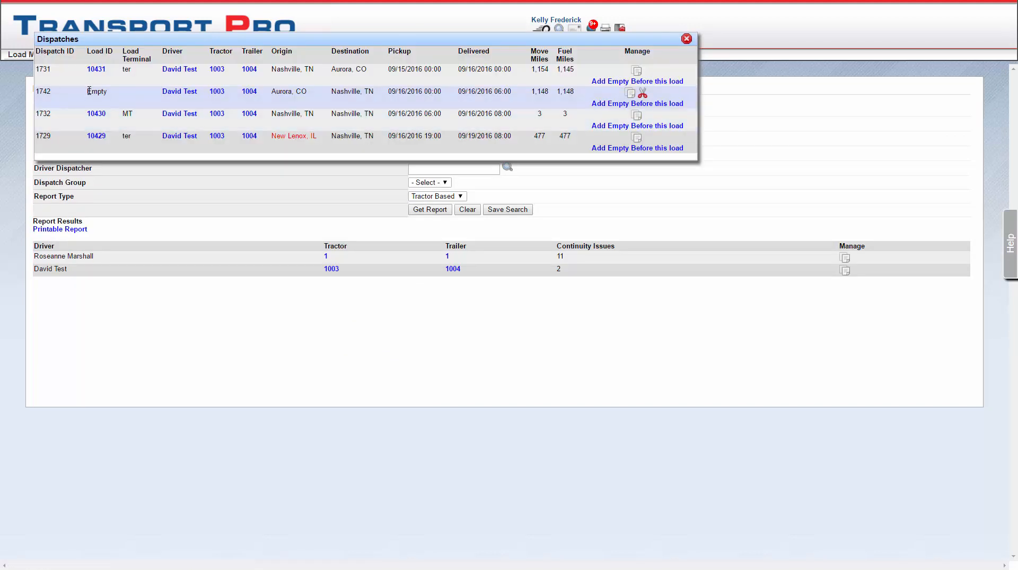
# Examine the added empty movement and the flagged origin of the last dispatch, and close the dispatch list.
pyautogui.moveTo(88, 92); pyautogui.dragTo(106, 90)
pyautogui.click(133, 99)
pyautogui.moveTo(271, 137); pyautogui.dragTo(319, 144)
pyautogui.click(319, 147)
pyautogui.click(686, 40)
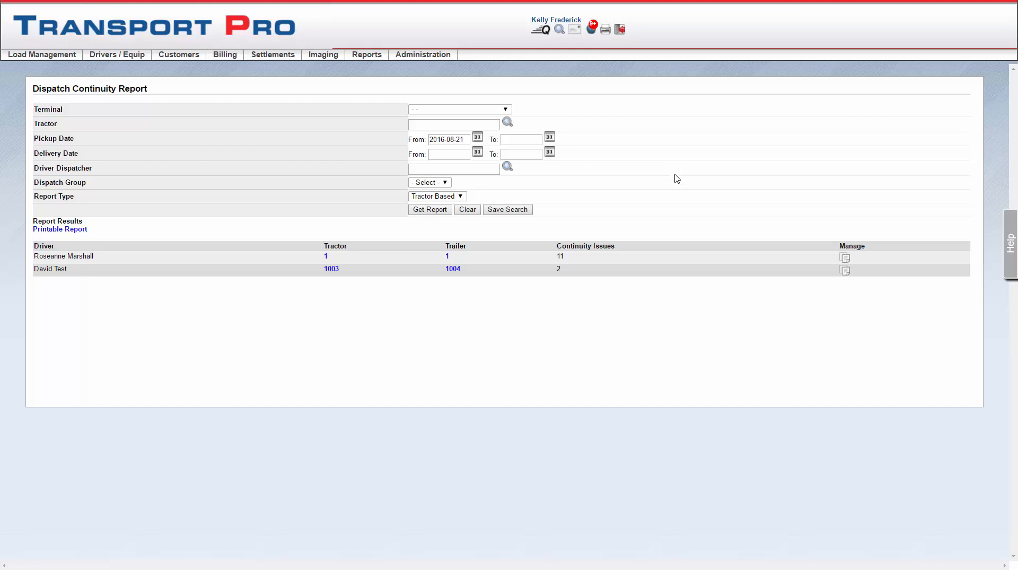